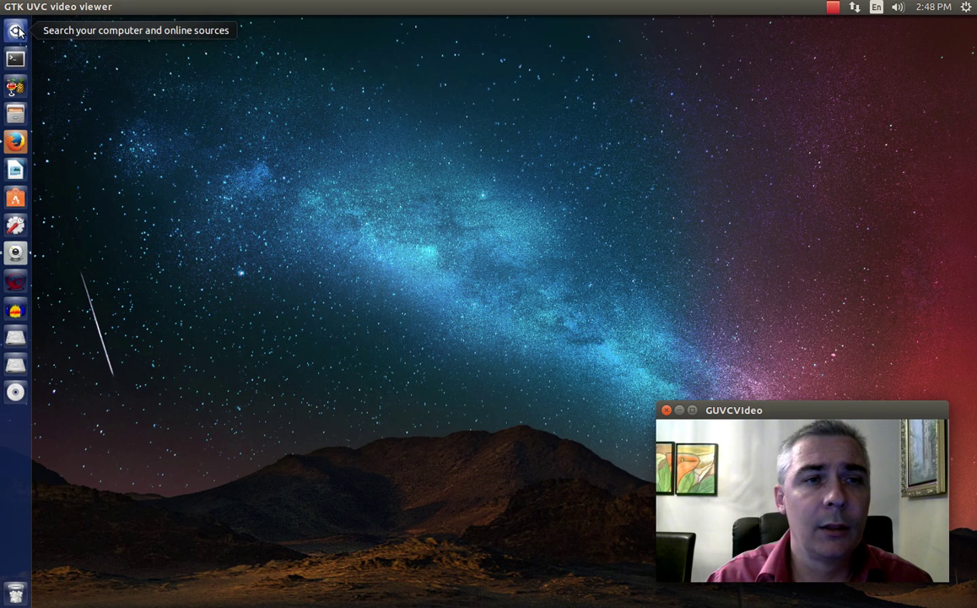
- Launch Terminal from a Dash search for 'ter' and check its launcher menu
left_click(17, 30)
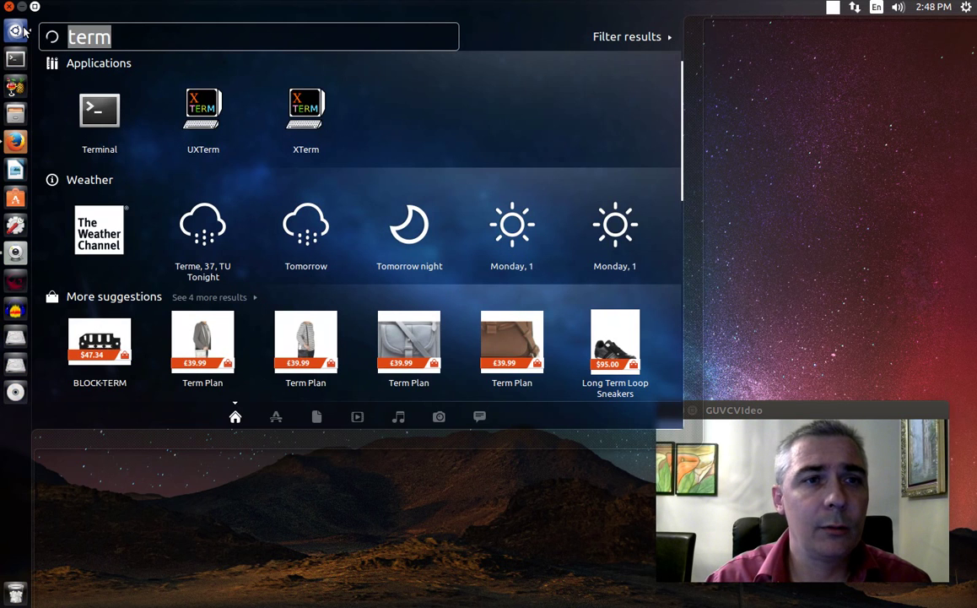
type("ter")
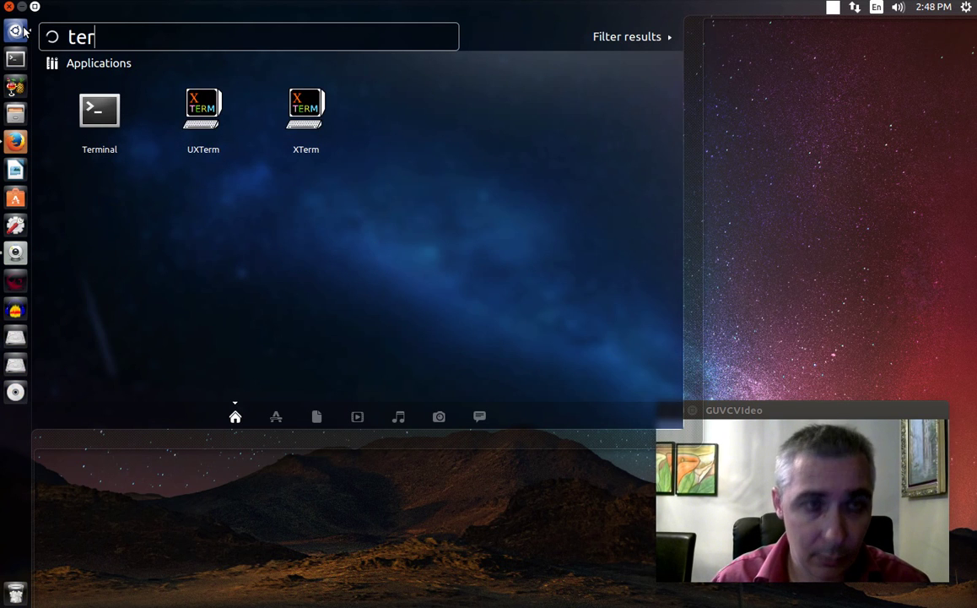
left_click(110, 105)
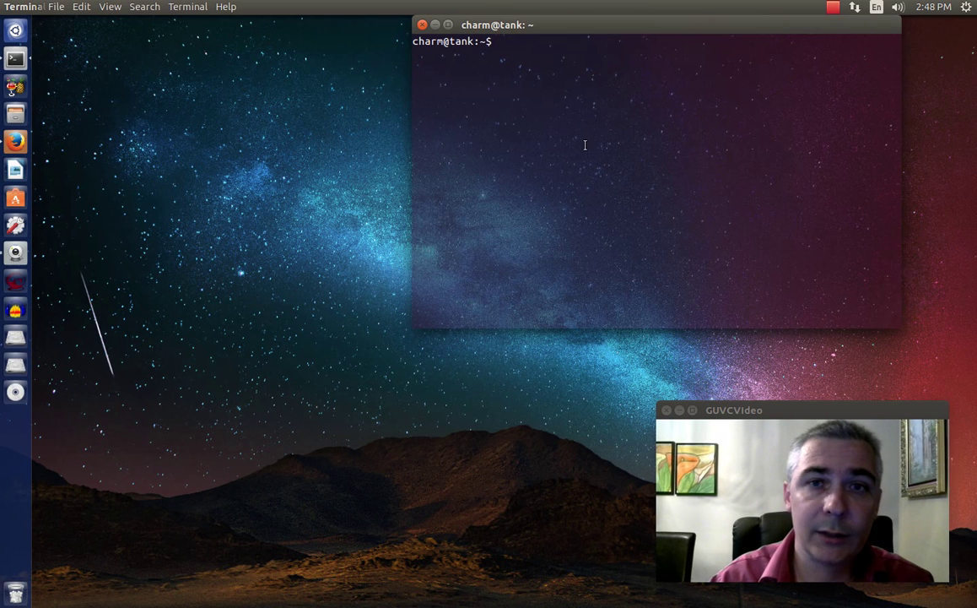
right_click(16, 59)
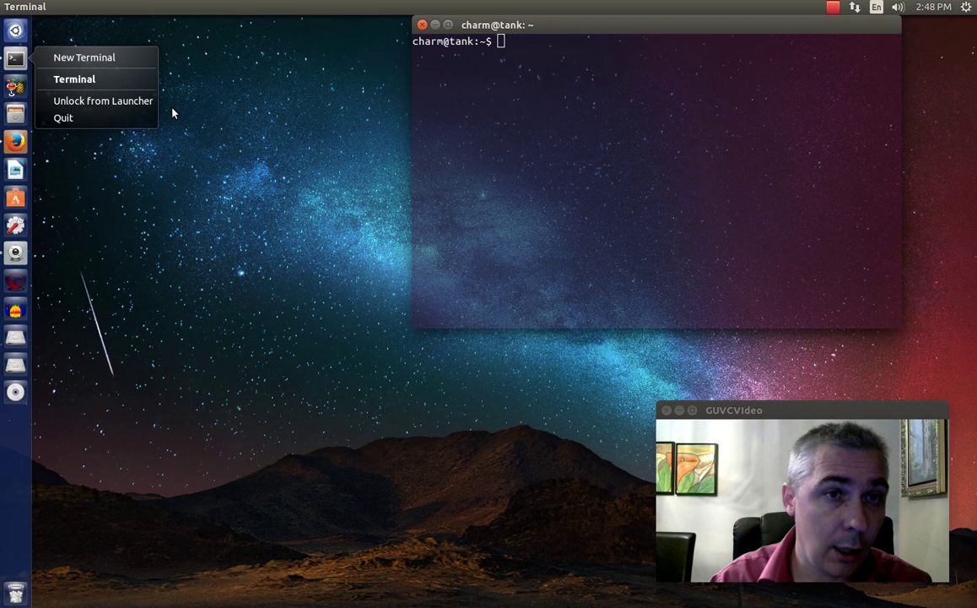
left_click(40, 61)
mouse_move(8, 59)
left_mouse_down()
mouse_move(57, 68)
mouse_move(17, 196)
mouse_move(17, 244)
mouse_move(7, 63)
left_mouse_up()
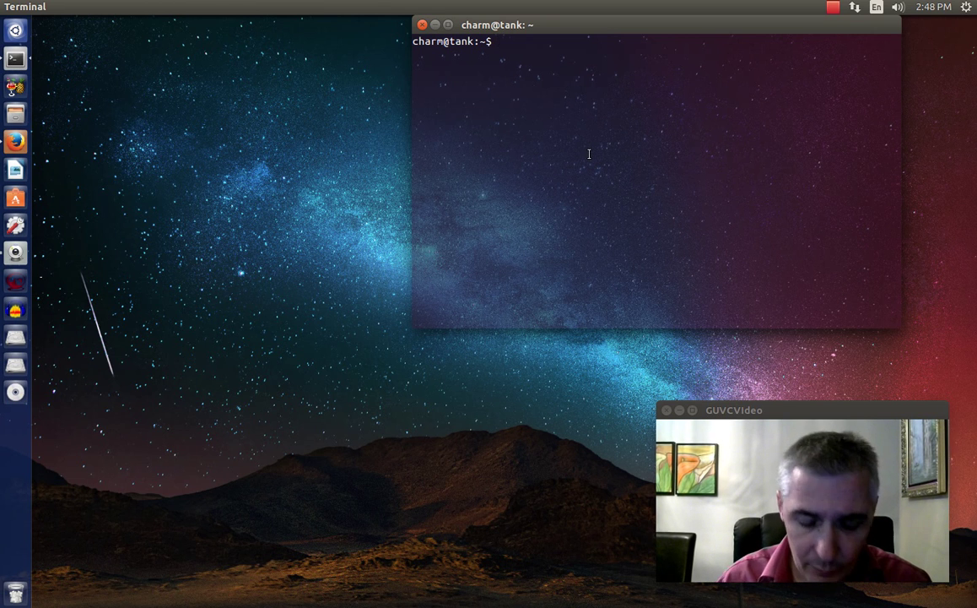
- Run 'sudo apt-get update', correcting the mistyped 'upgrade' ending
type("sudo ap")
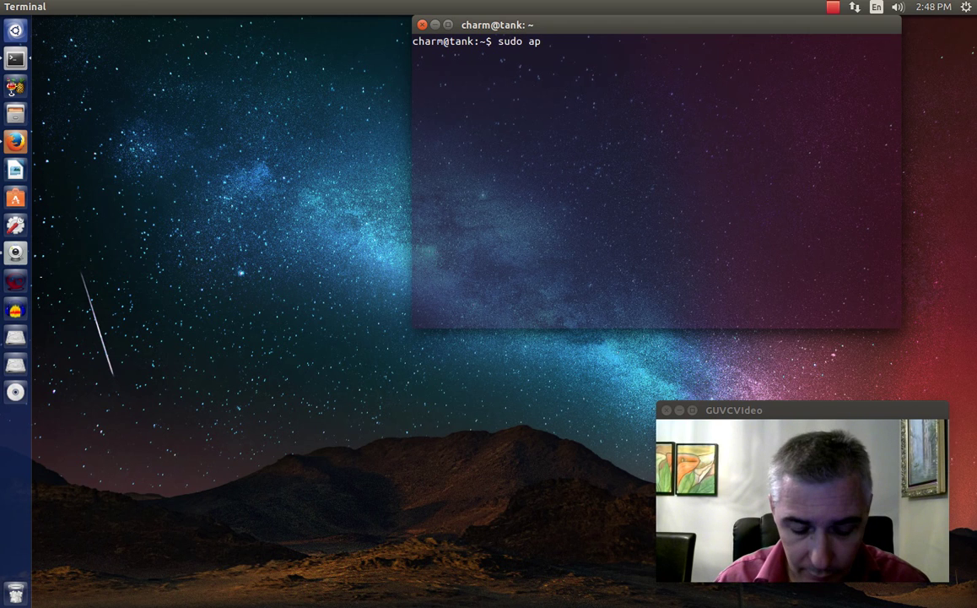
type("t-get")
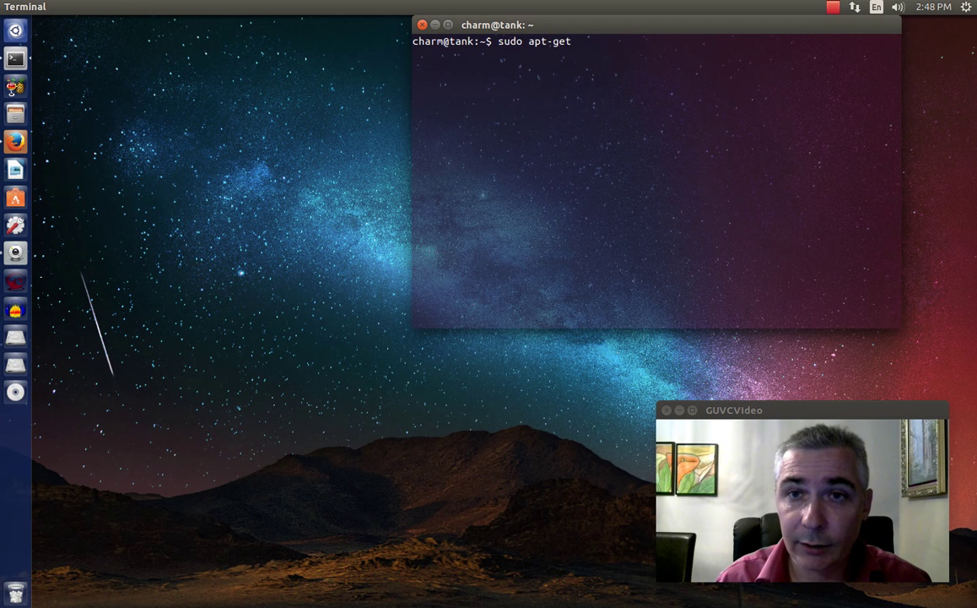
type(" upgrade")
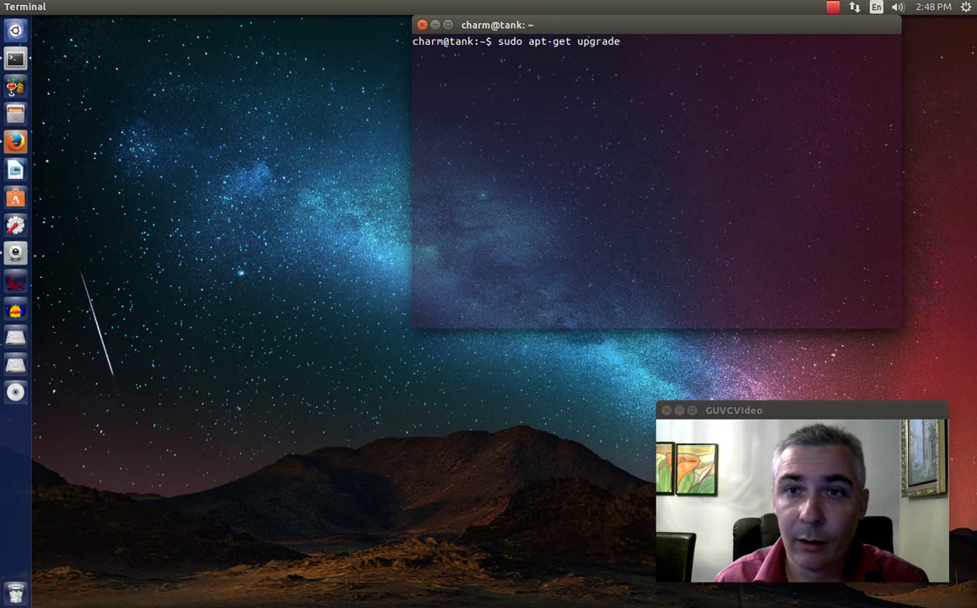
key("BackSpace")
key("BackSpace")
key("BackSpace")
key("BackSpace")
key("BackSpace")
type("date")
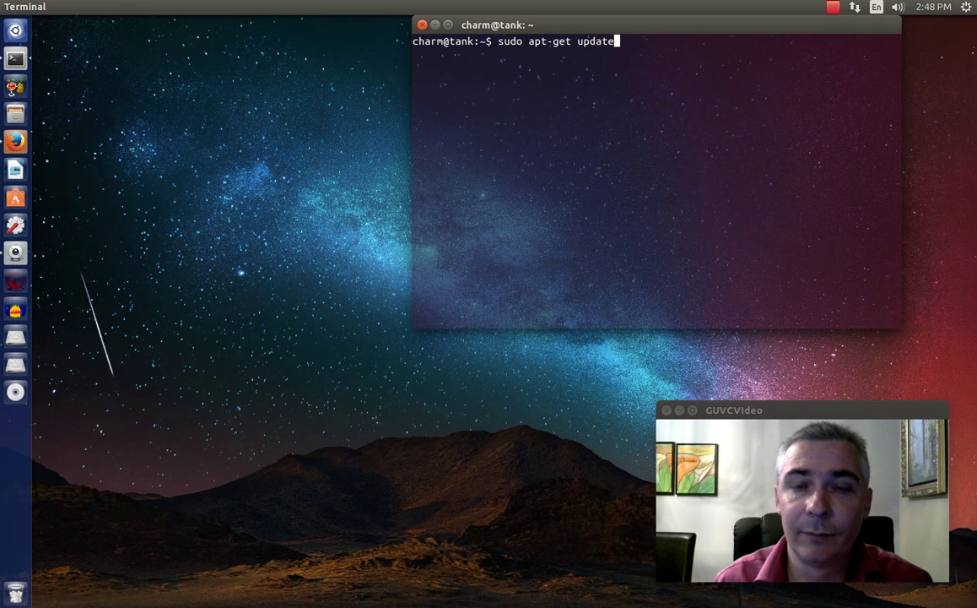
key("Return")
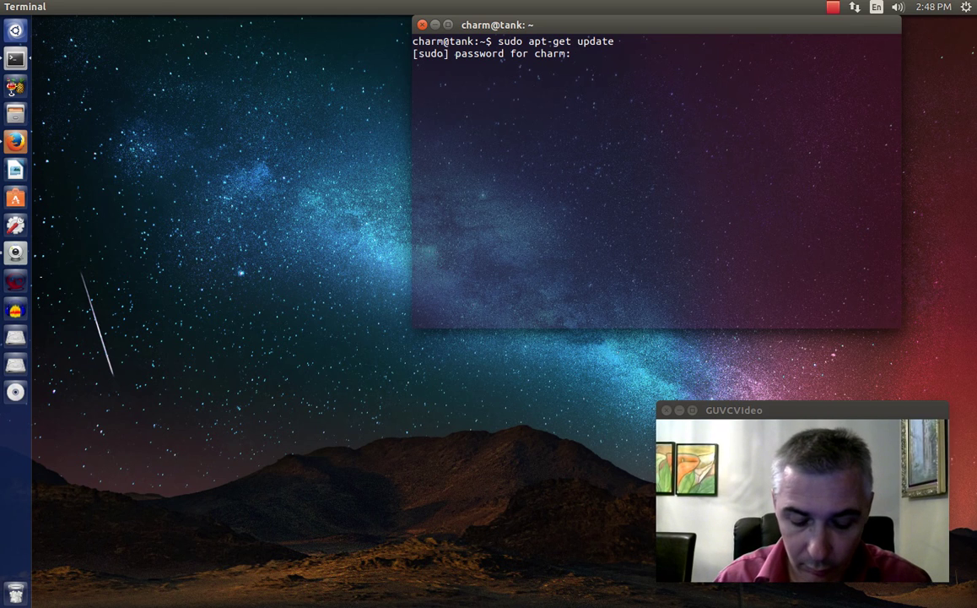
- Submit the sudo password and let the update finish with 'Reading package lists... Done'
key("Return")
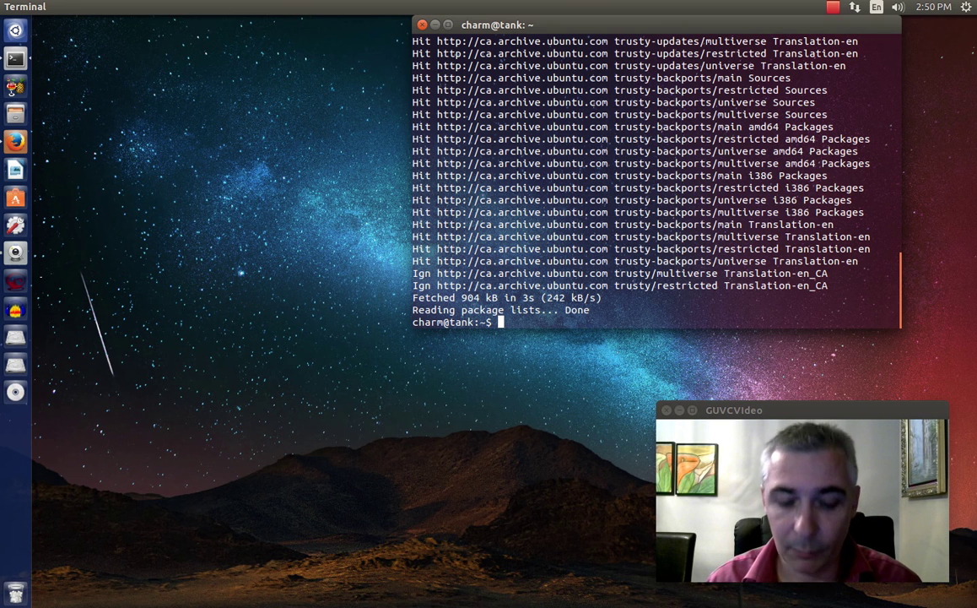
- Run 'sudo apt-get install libdvdread4', which reports it is already the newest version
type("sudo apt")
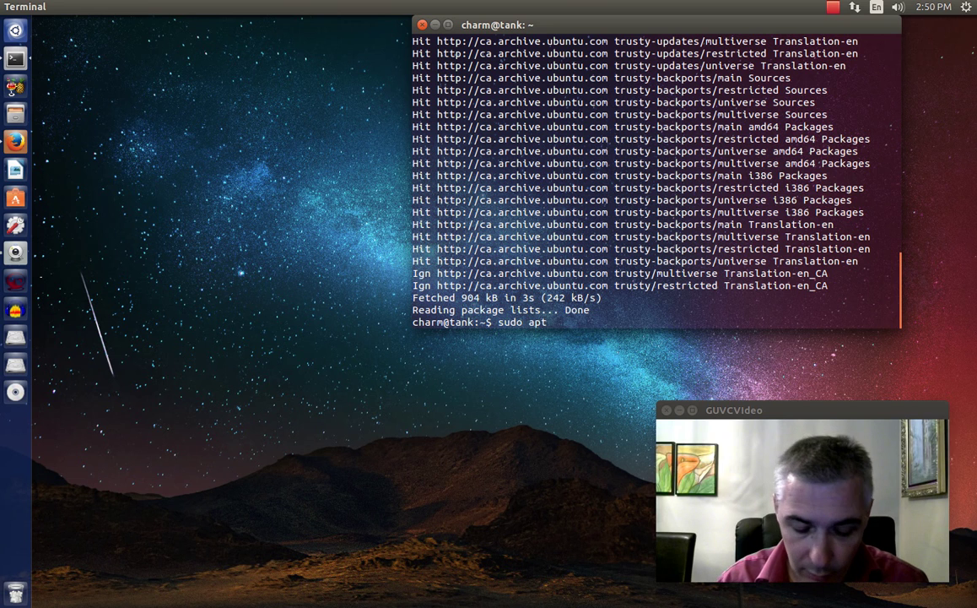
type("-gert")
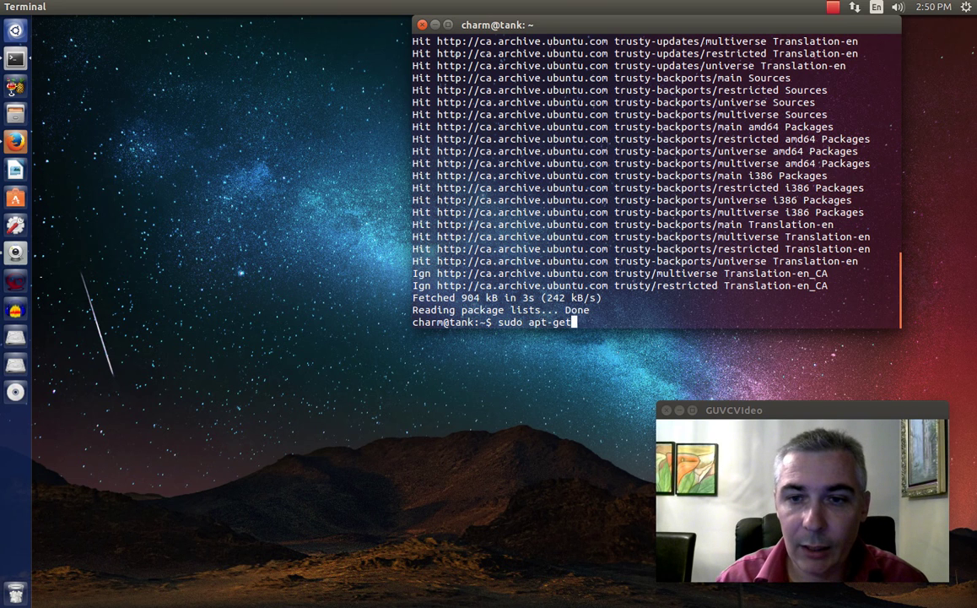
type("install libdvdread")
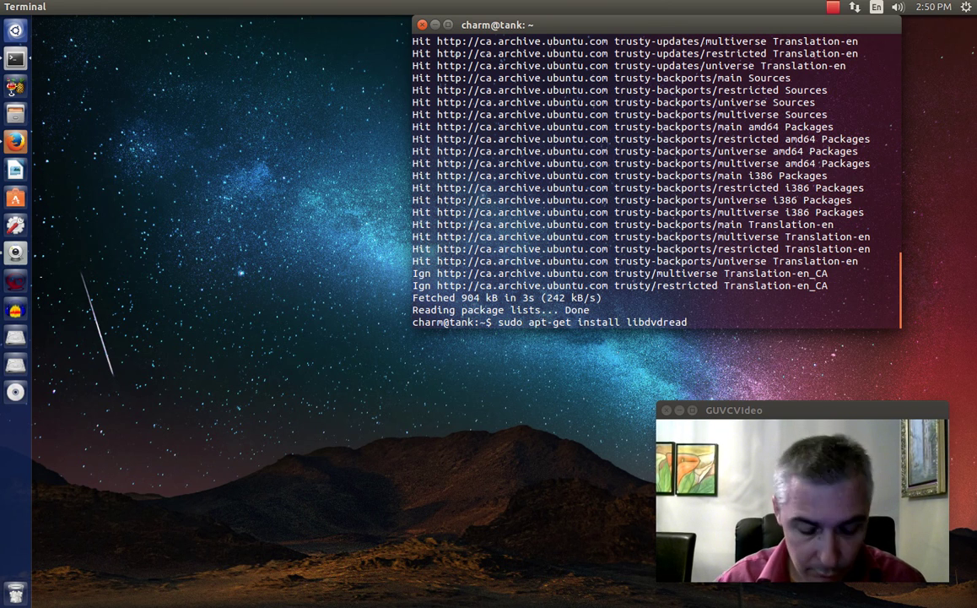
type("4")
key("Return")
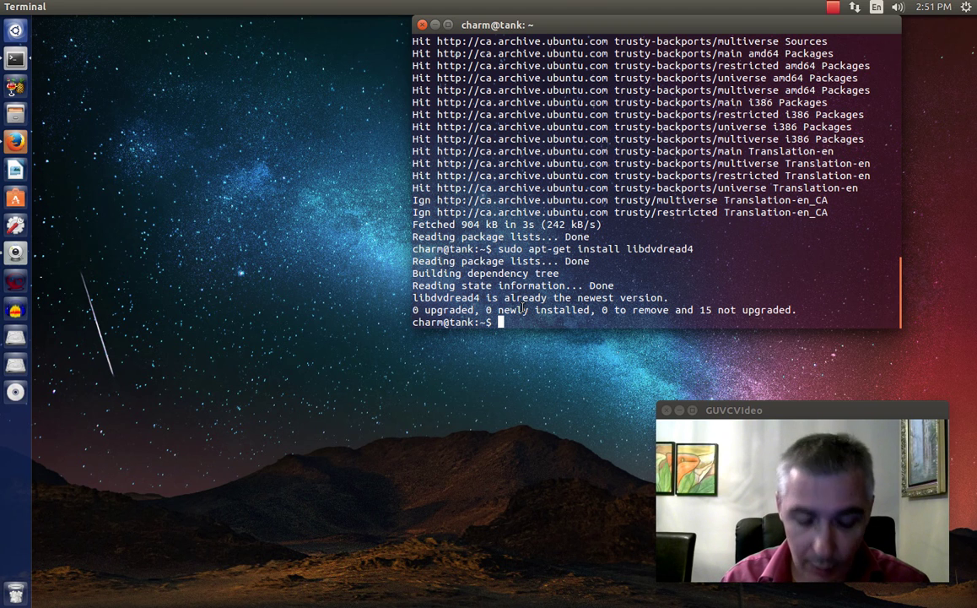
- Run 'sudo /usr/share/doc/libdvdread4/install-css.sh' to install libdvdcss2 1.2.13-0
type("sudo ")
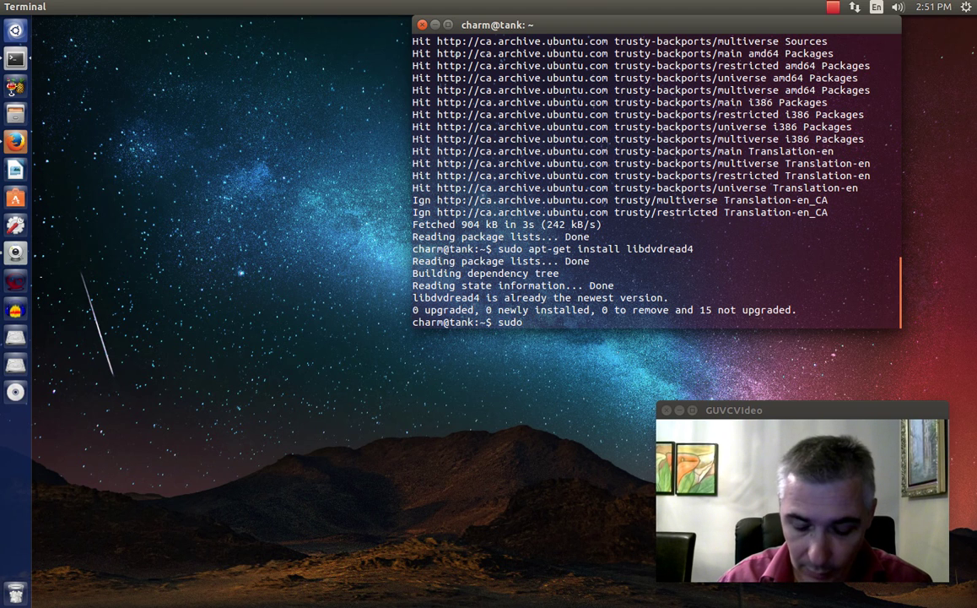
type("/usr/s")
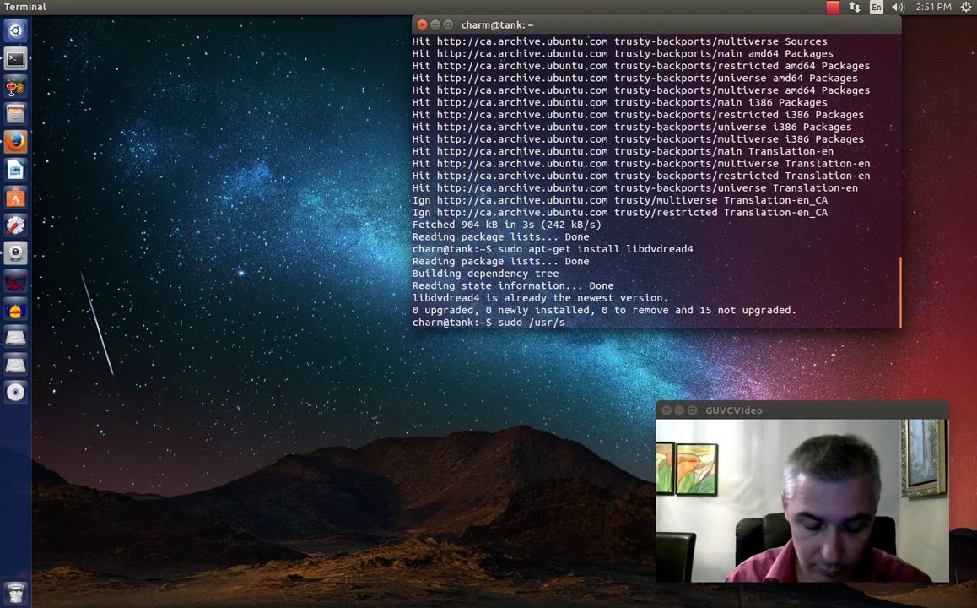
type("hare/doc/")
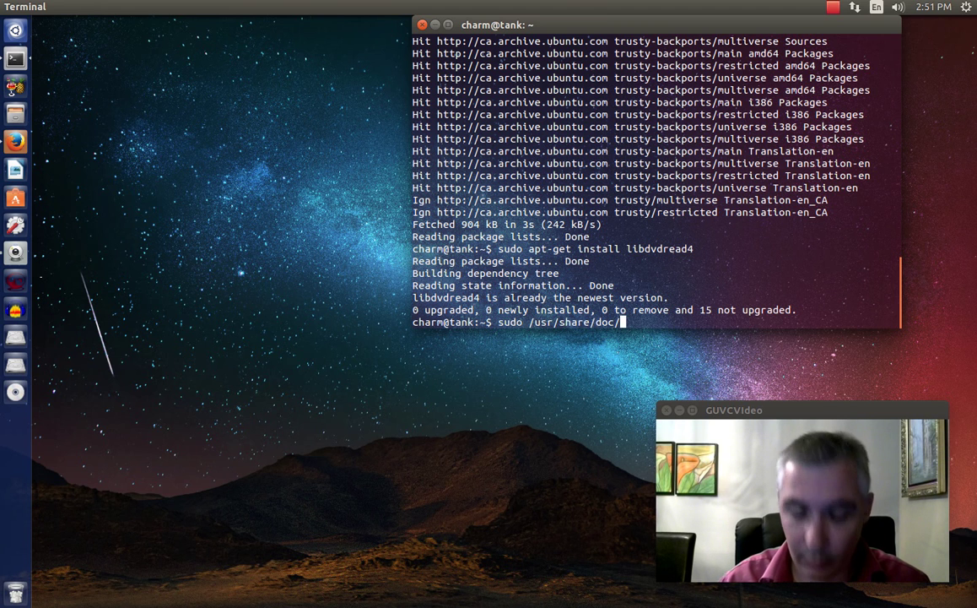
type("libdvdread4/")
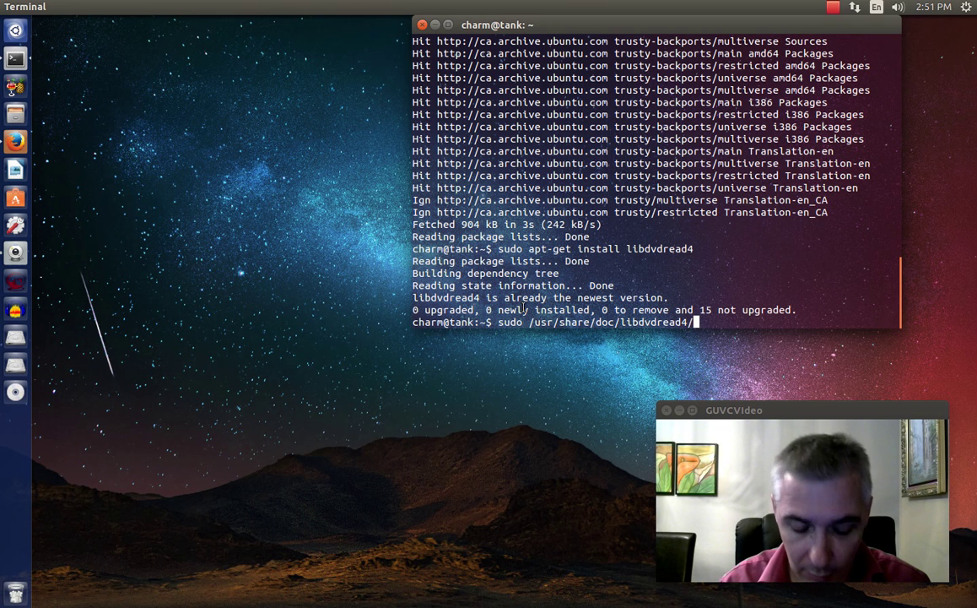
type("install-css.sh")
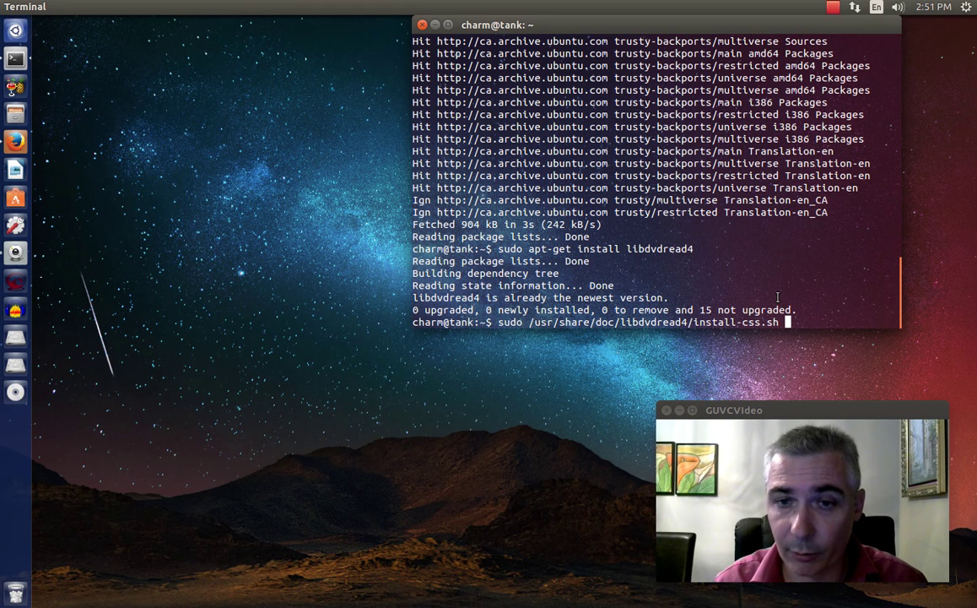
key("Return")
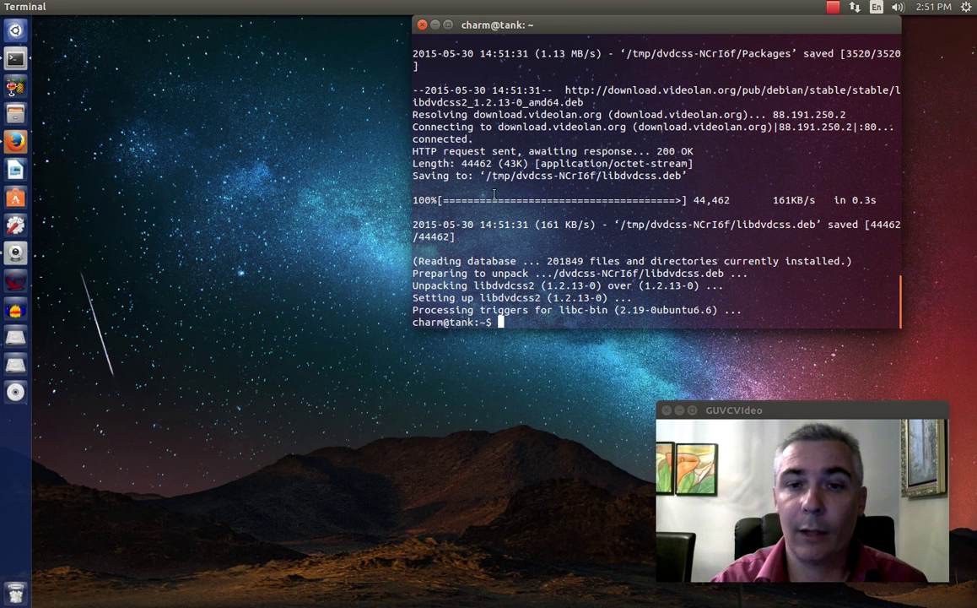
- Run 'sudo apt-get install handbrake', which reports it is already installed, and close Terminal
type("sudo")
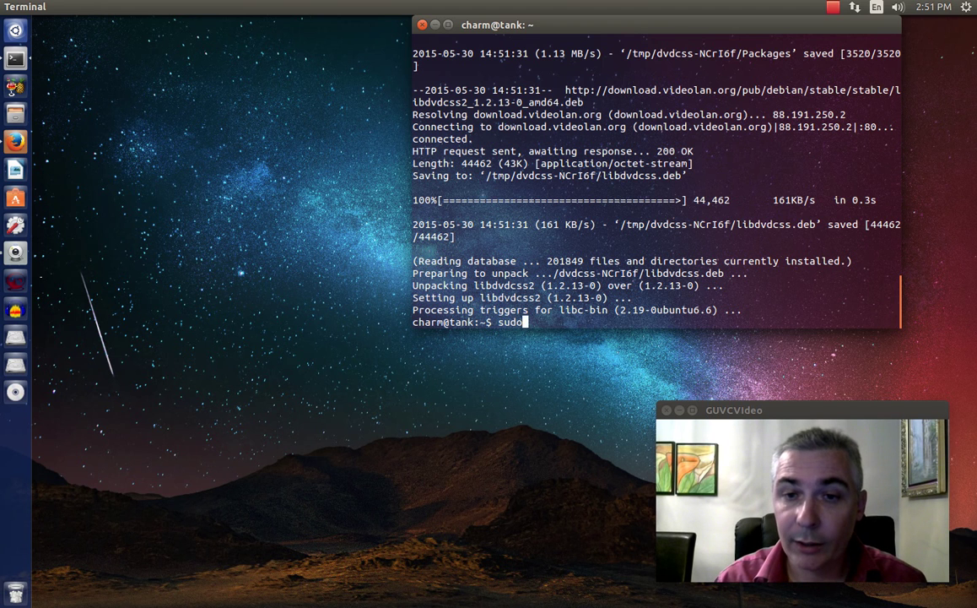
type(" apt-get i")
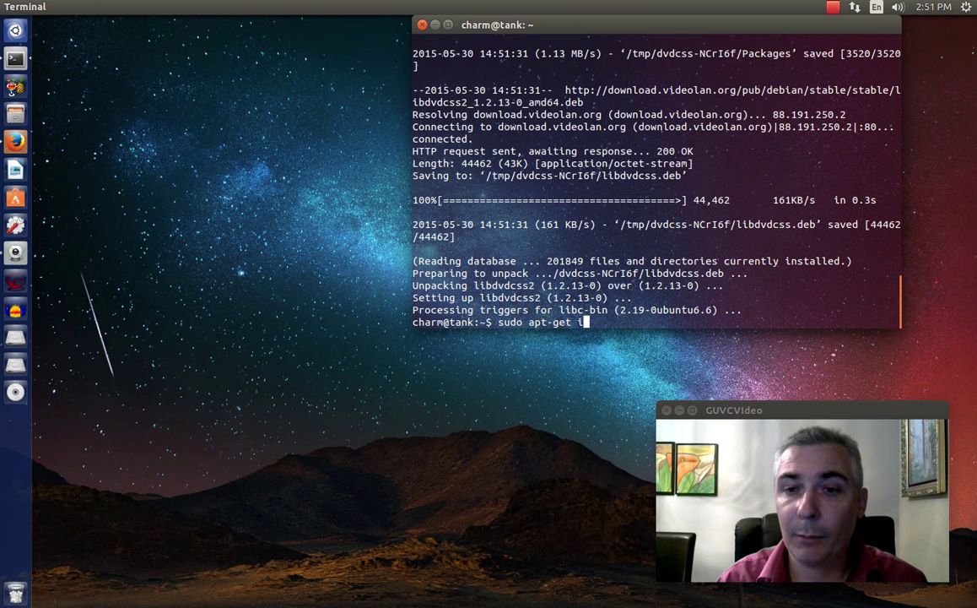
type("nstall hand")
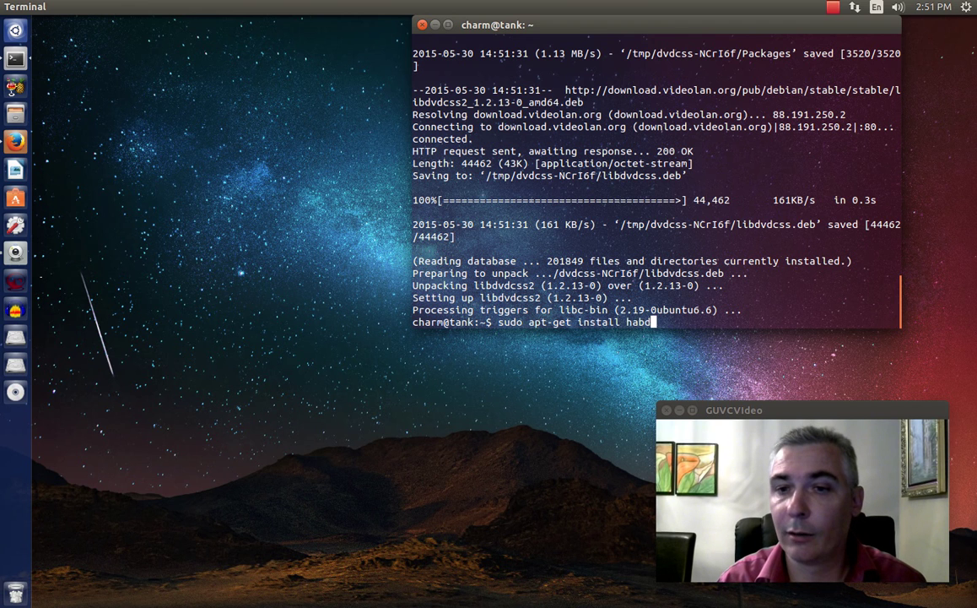
key("BackSpace")
key("BackSpace")
type("ndbrake")
key("Return")
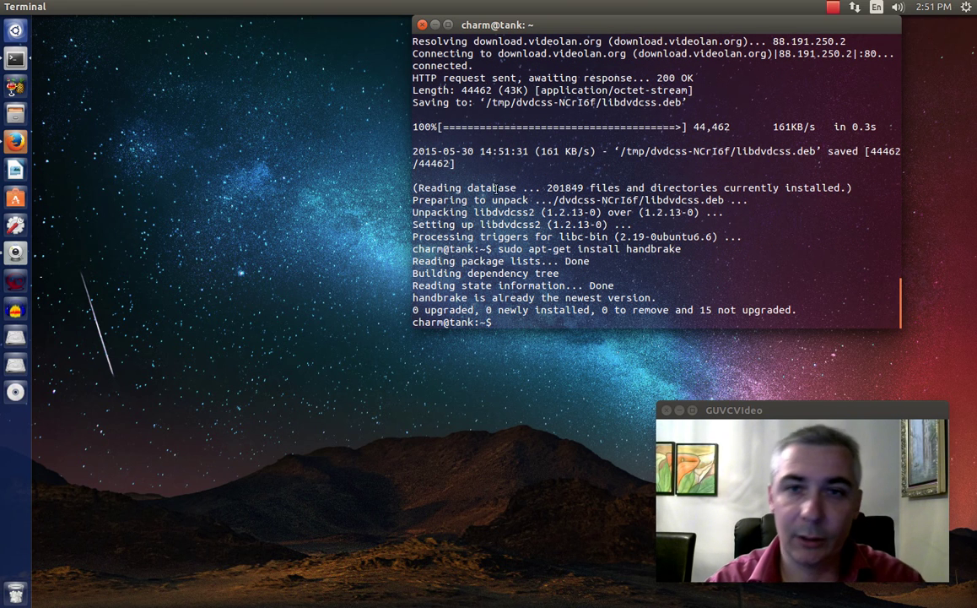
left_click(422, 25)
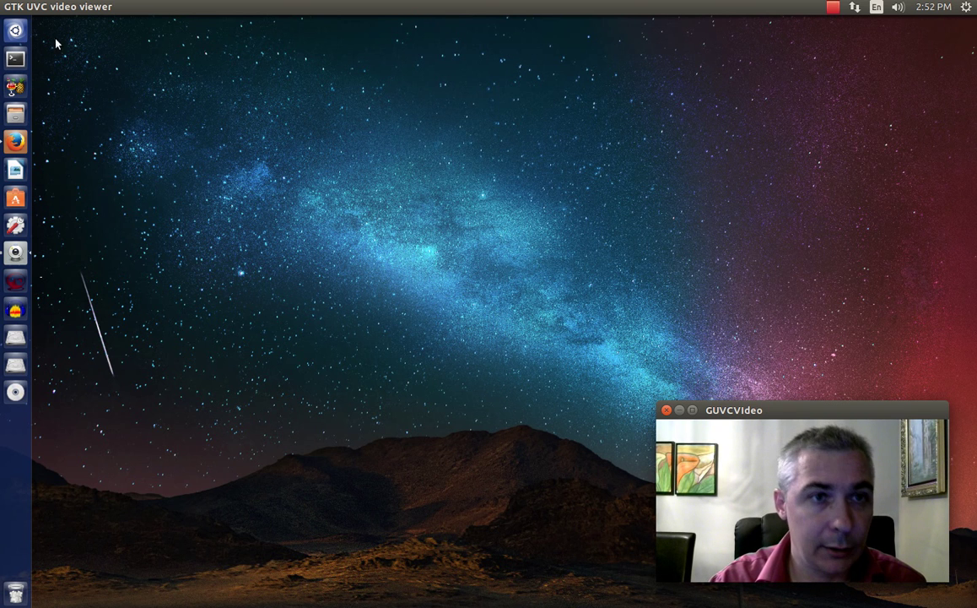
- Open the Details system settings from a Dash search for 'deta'
left_click(15, 31)
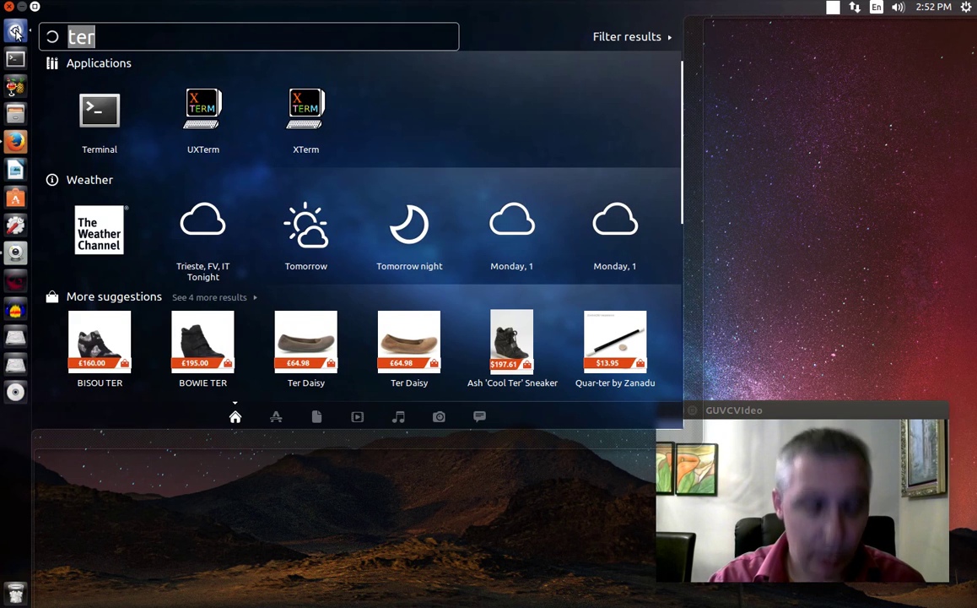
type("deta")
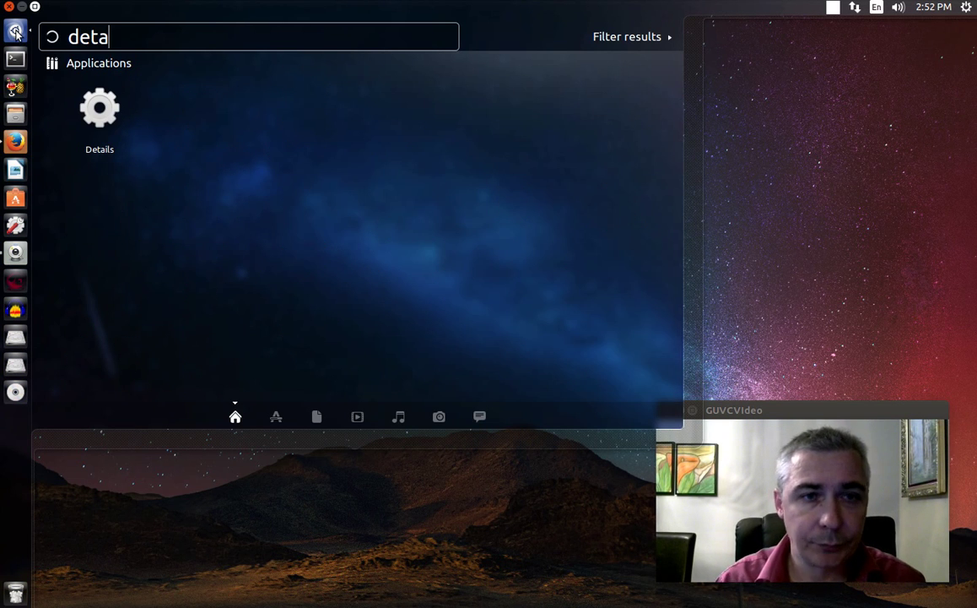
left_click(99, 110)
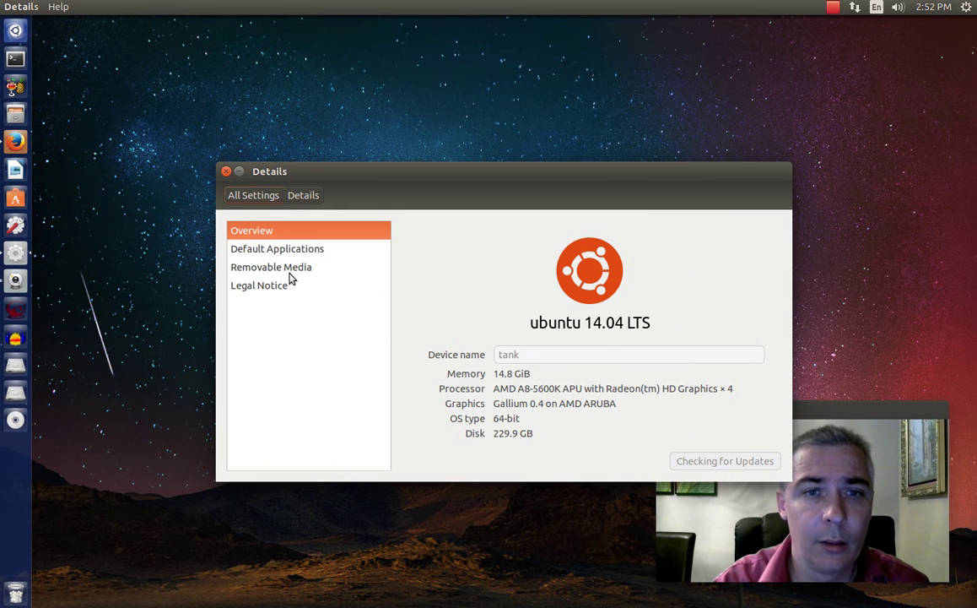
- Under Removable Media, confirm DVD video uses HandBrake and CD audio stays 'Ask what to do', then close
left_click(289, 267)
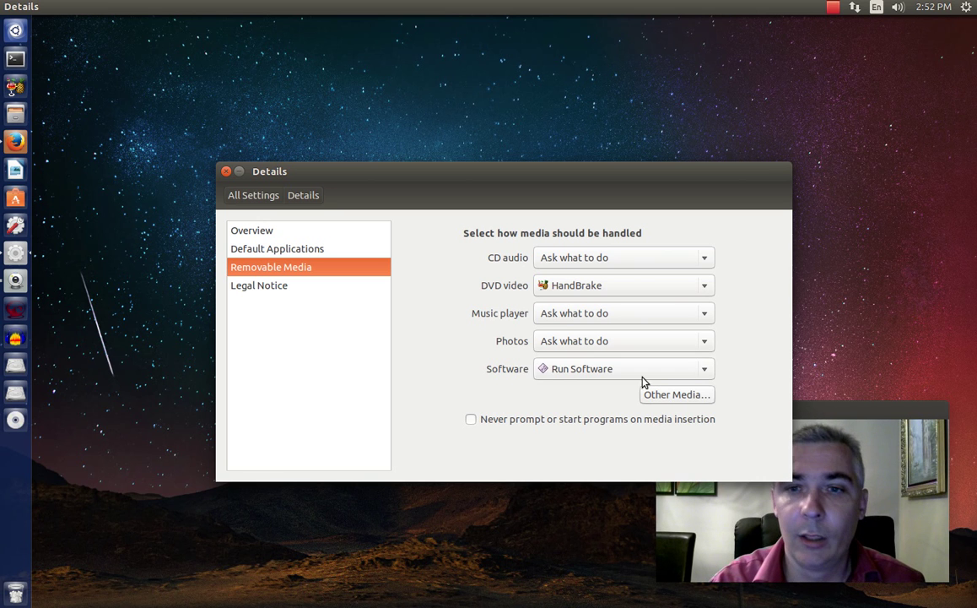
left_click(707, 283)
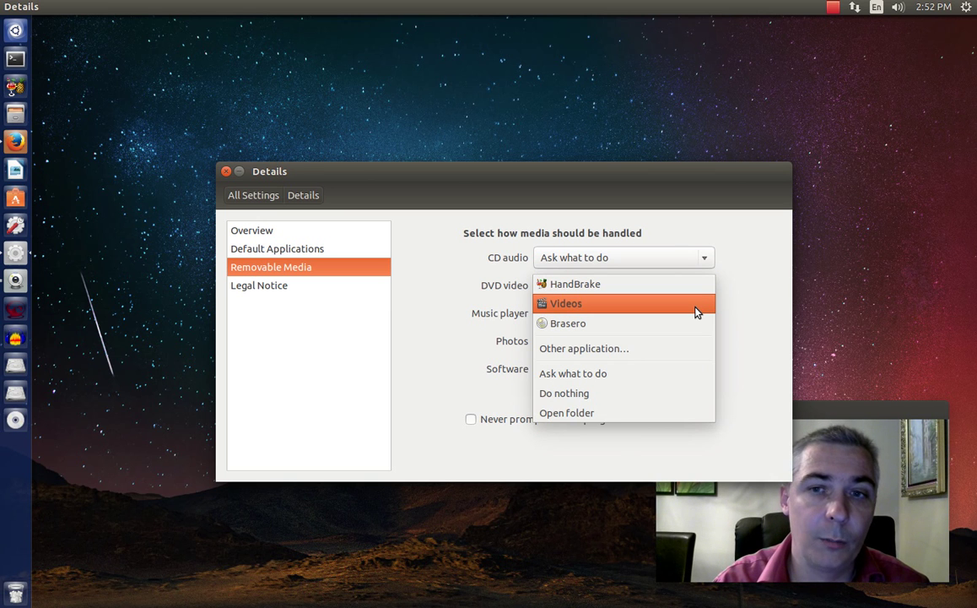
left_click(736, 273)
left_click(704, 258)
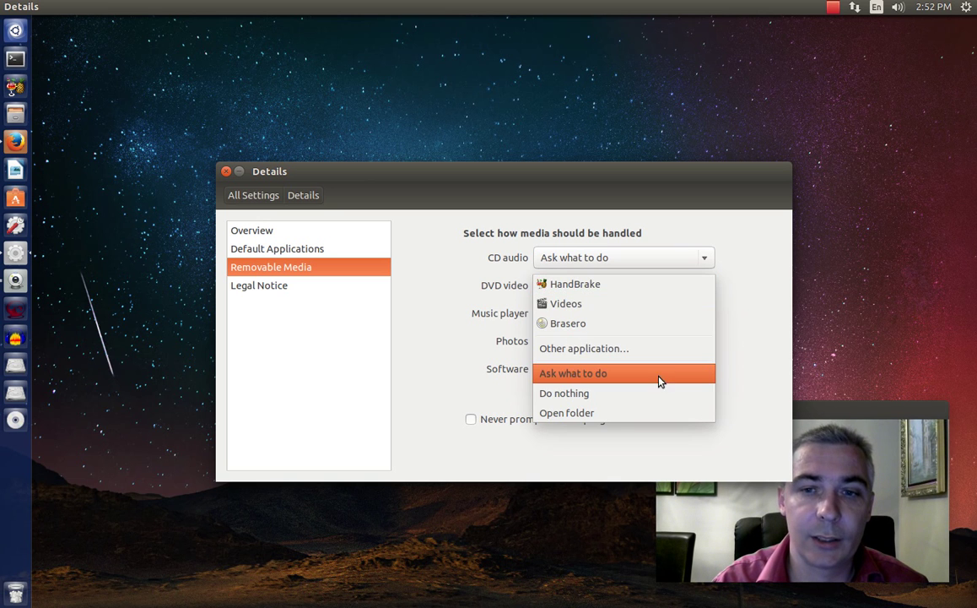
left_click(736, 272)
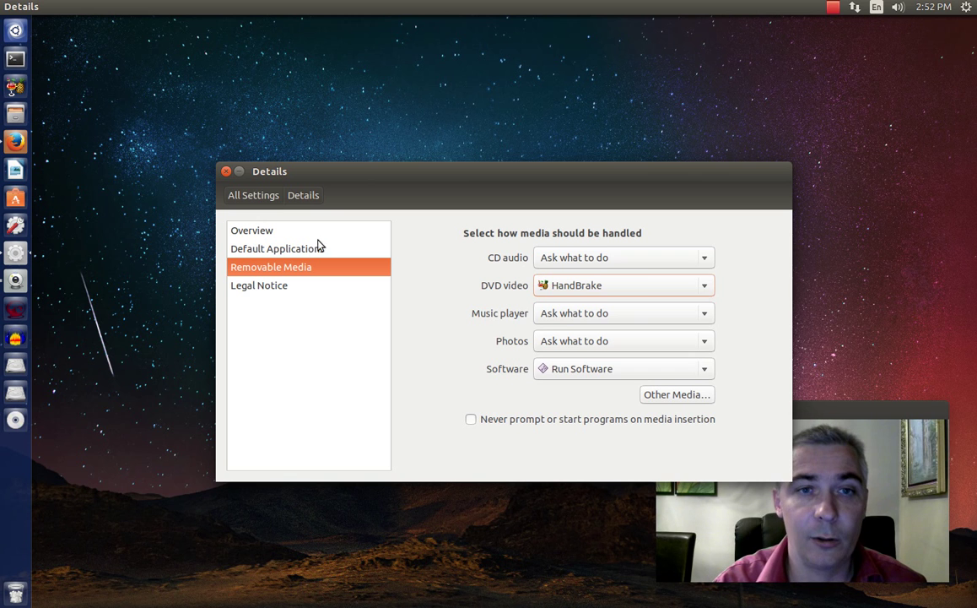
left_click(226, 172)
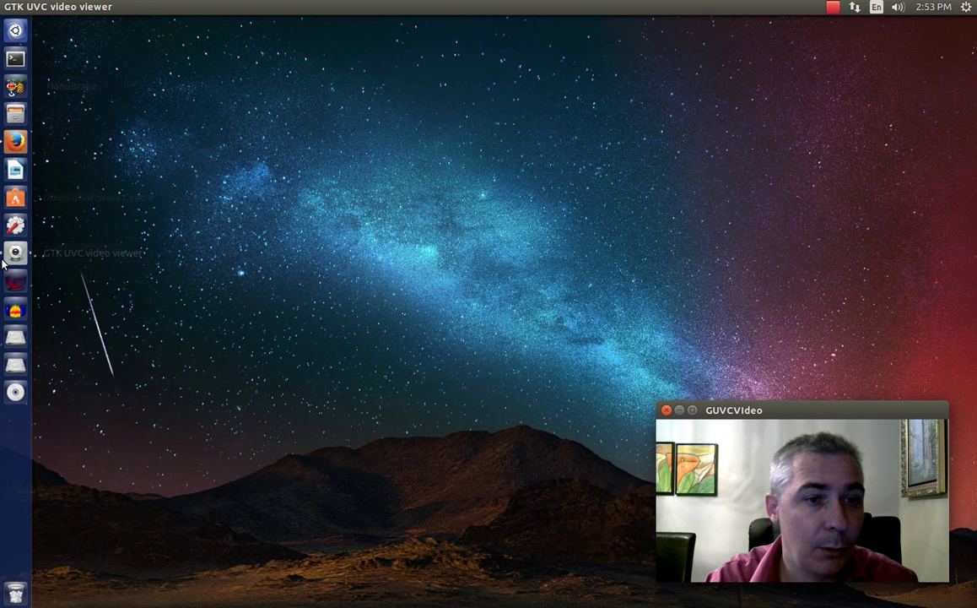
- Confirm the inserted disc is CAPITALISM_A_LOVE_STORY from its launcher menu, then launch HandBrake
right_click(28, 402)
left_click(106, 124)
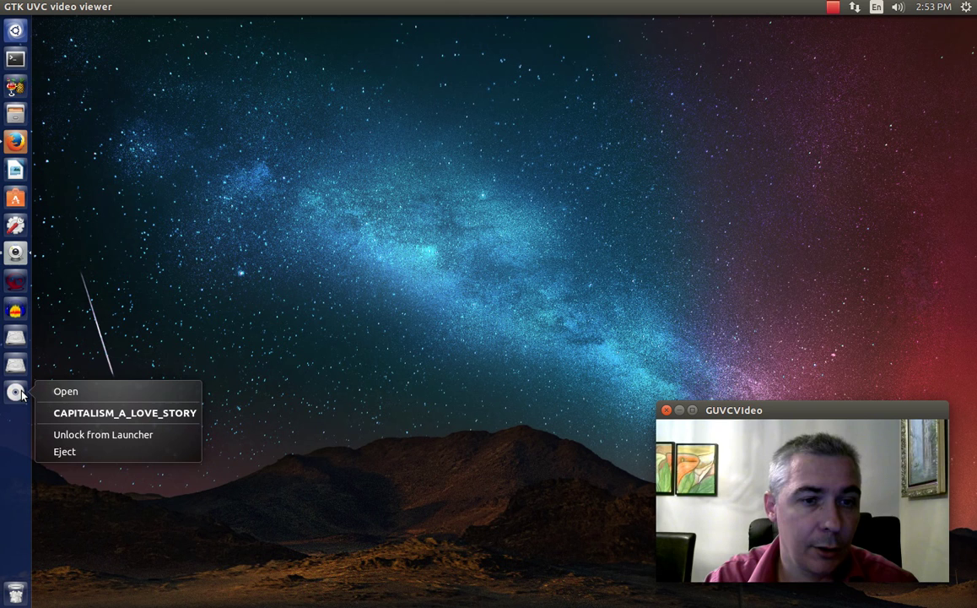
left_click(120, 369)
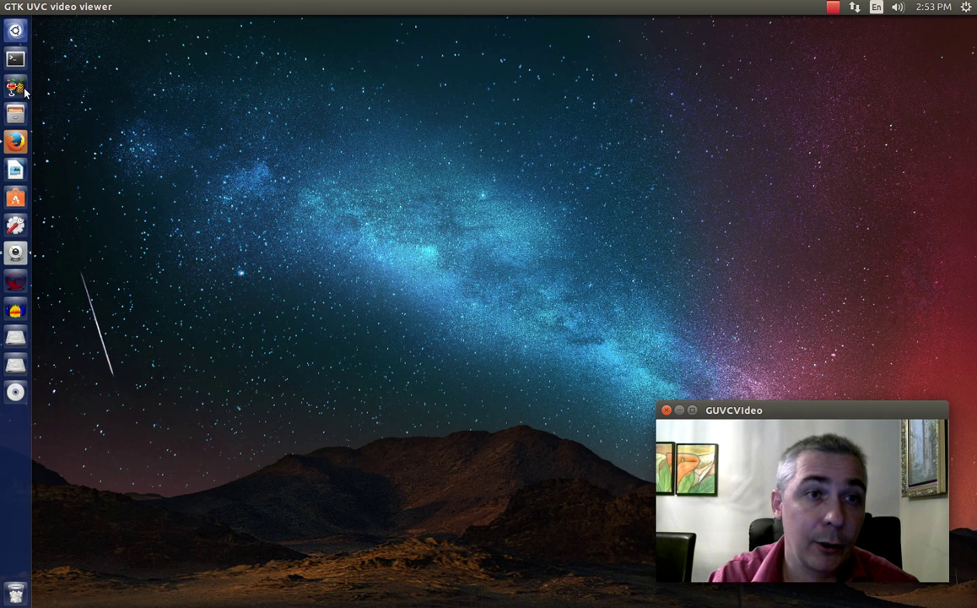
left_click(20, 90)
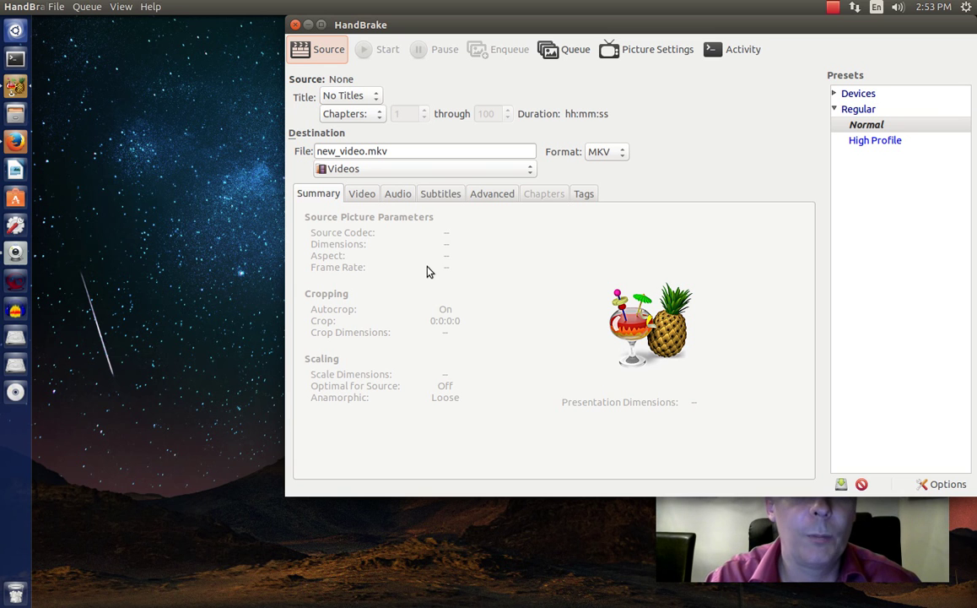
- Search the Dash for 'han', check HandBrake's launcher menu, then drag its window left
left_click(17, 32)
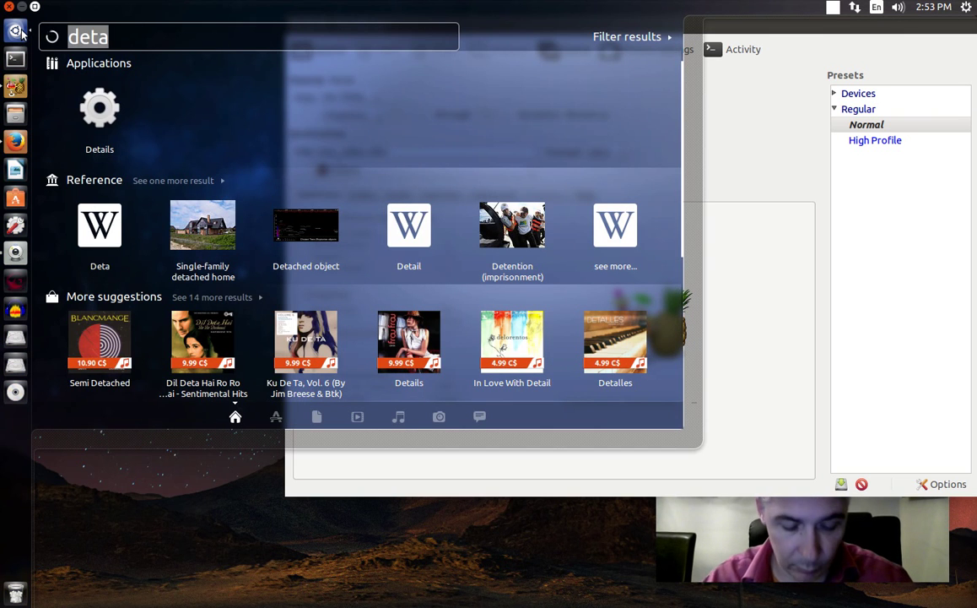
type("hand")
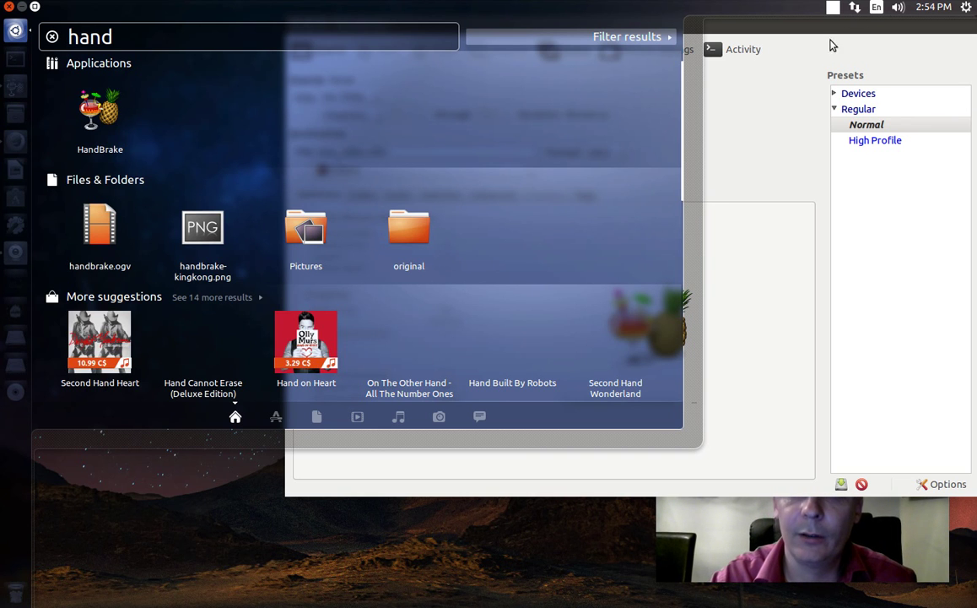
left_click(7, 7)
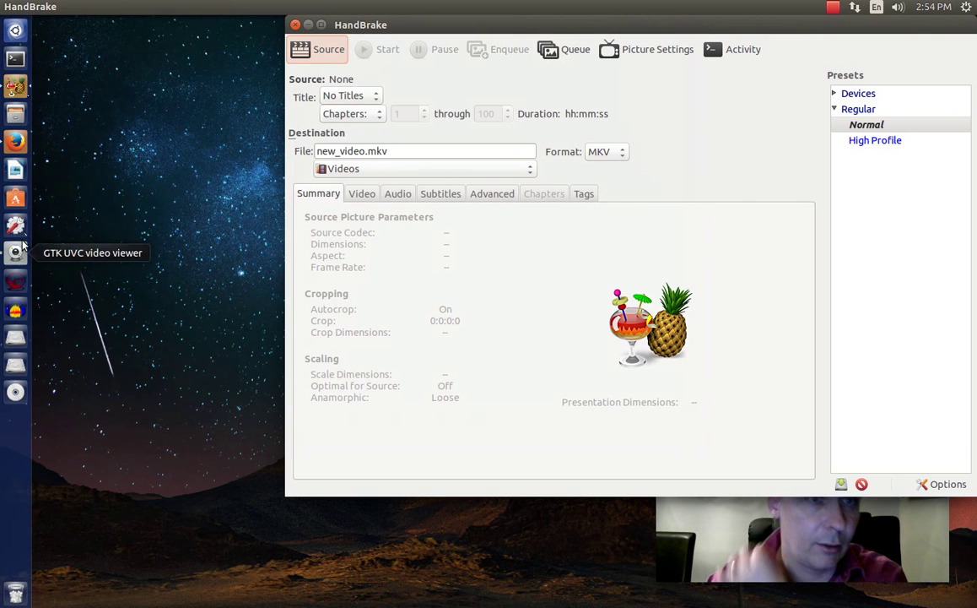
right_click(15, 85)
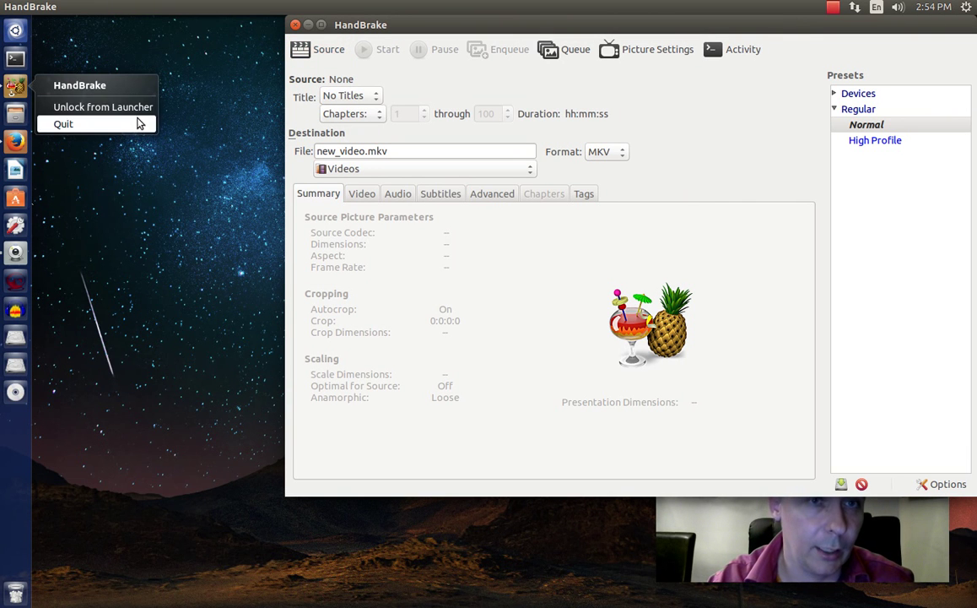
left_click(184, 165)
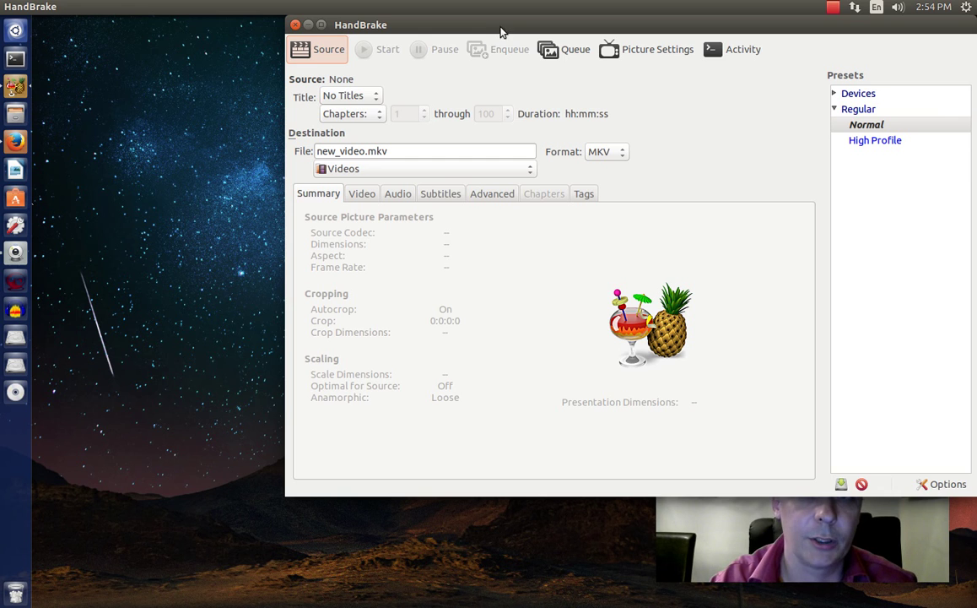
left_click_drag(503, 31, 331, 48)
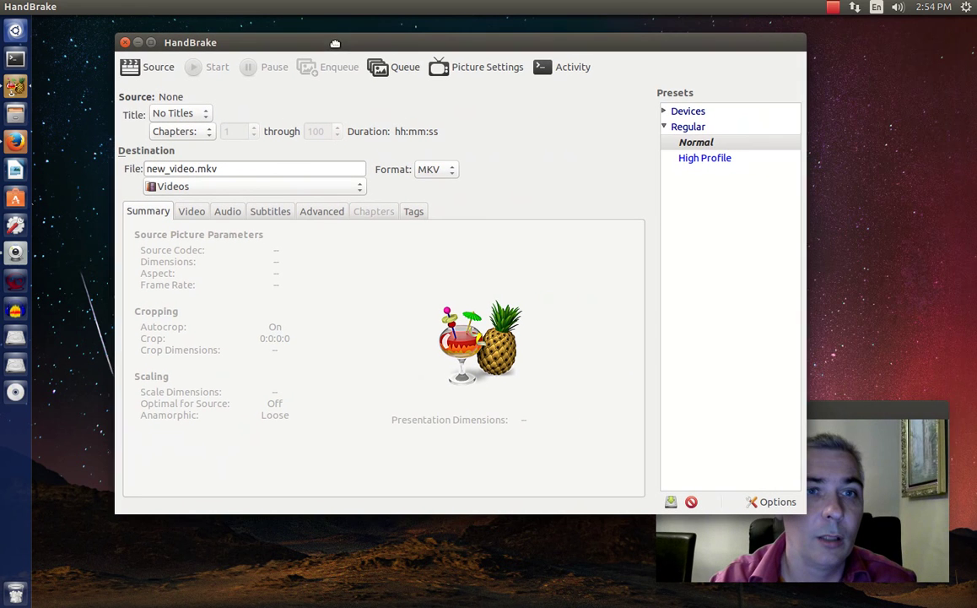
- Choose /dev/sr0 as the Source and scan the Capitalism A Love Story DVD until HandBrake crashes
left_click(150, 73)
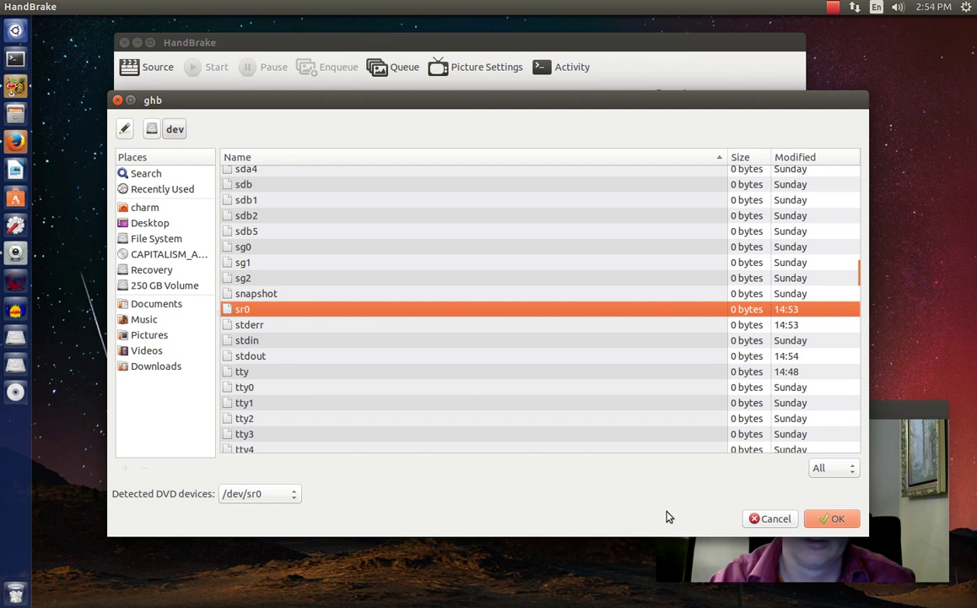
left_click(823, 519)
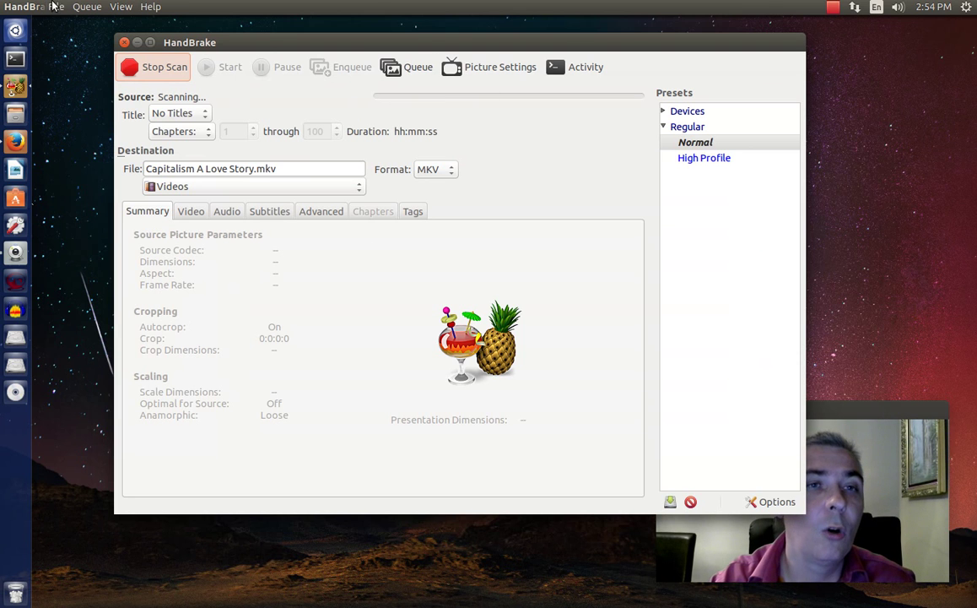
left_click(56, 7)
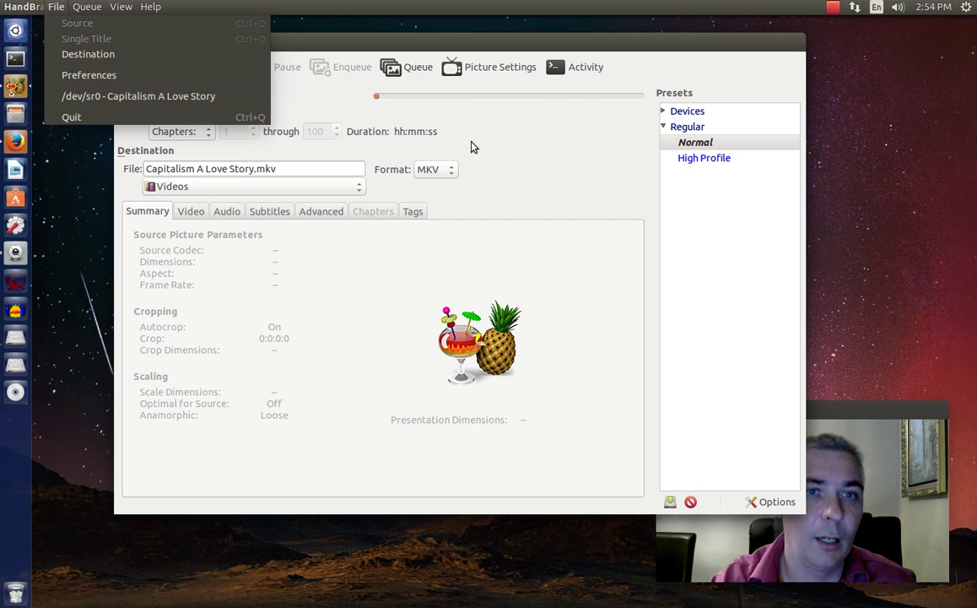
left_click(564, 162)
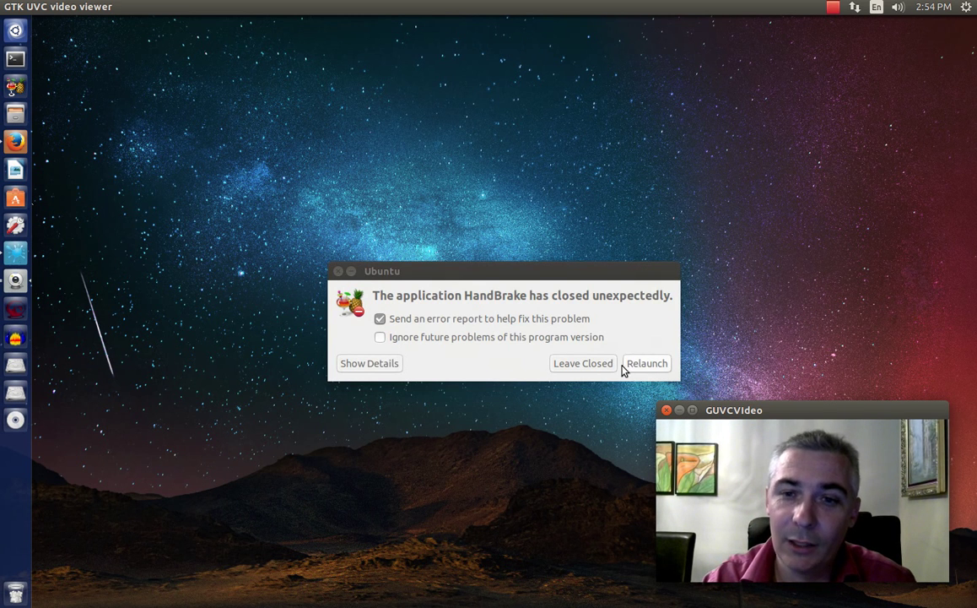
- Choose Relaunch in the 'HandBrake has closed unexpectedly' crash report to restart HandBrake
left_click(646, 365)
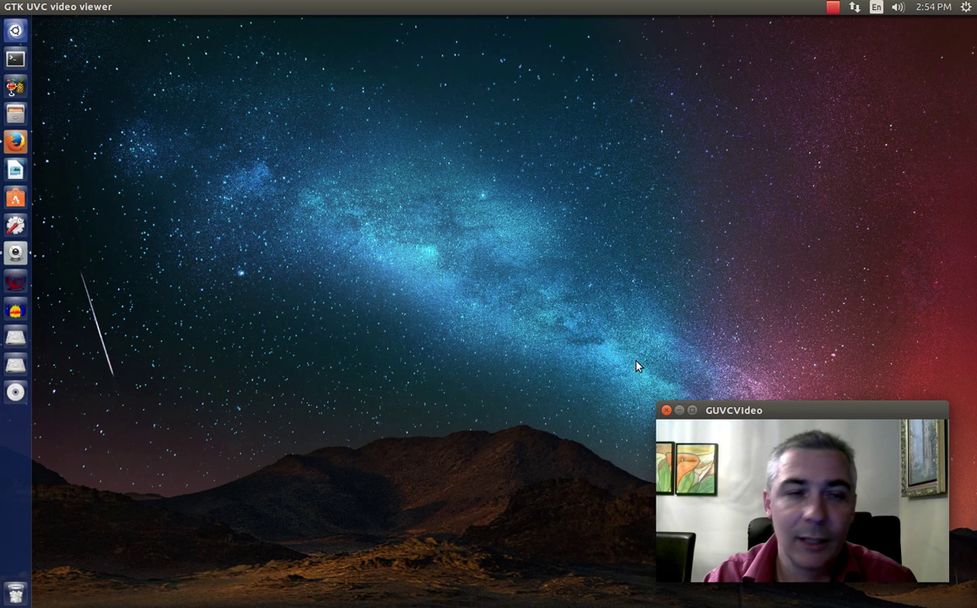